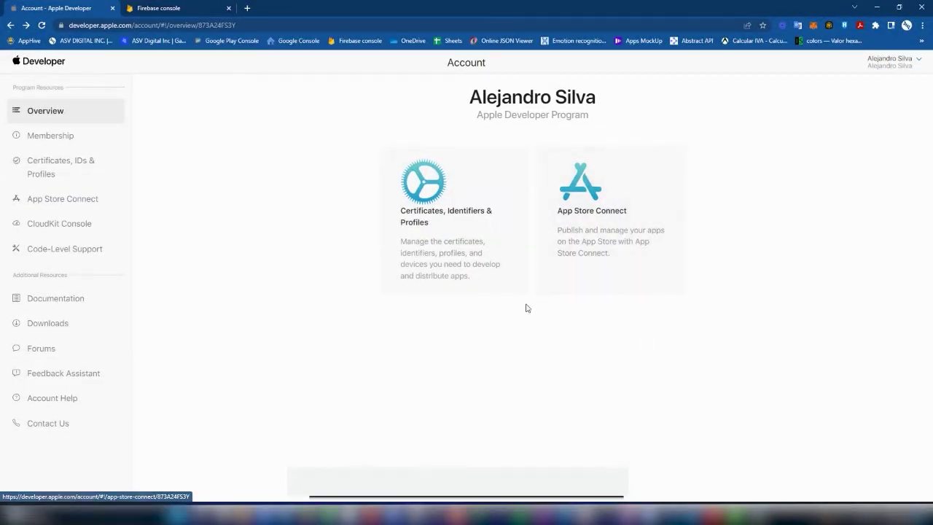
Step: Switch to the Firebase console and open the Authentication sign-in methods of the Open Bar App project
click(162, 7)
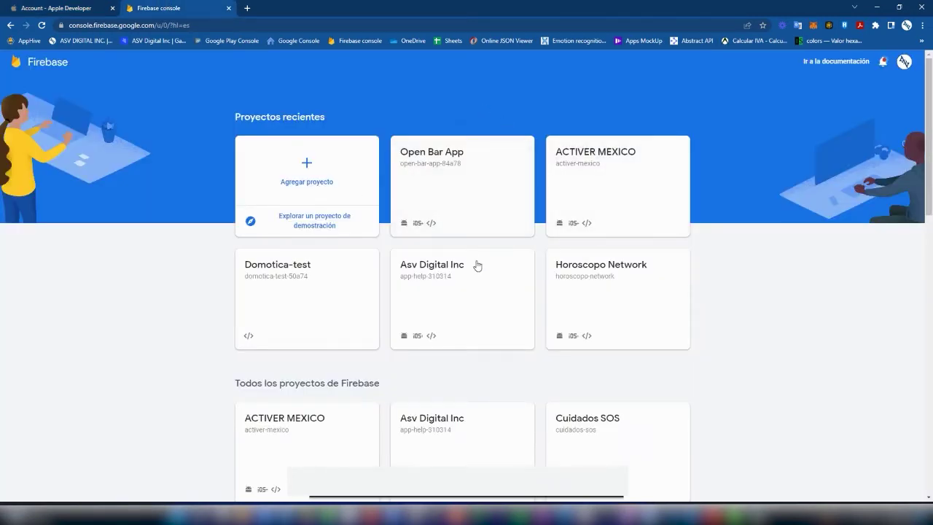
click(454, 187)
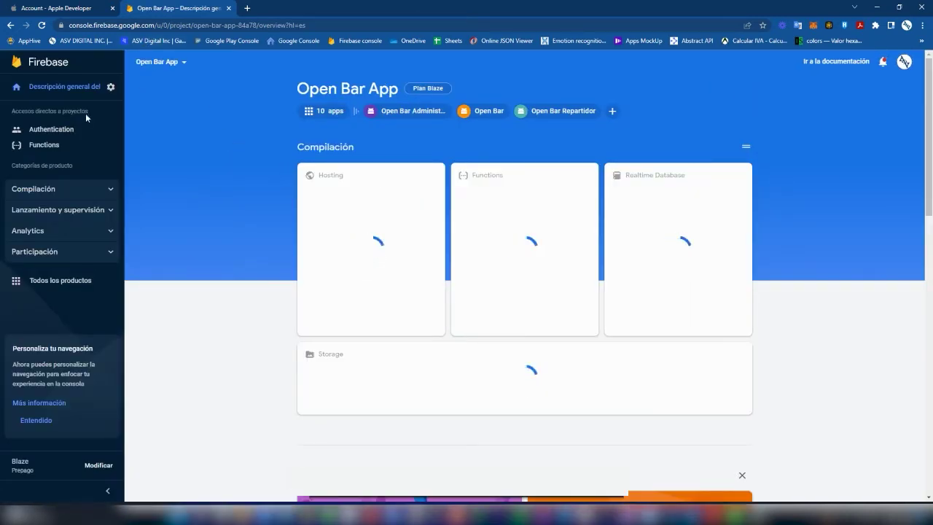
click(53, 129)
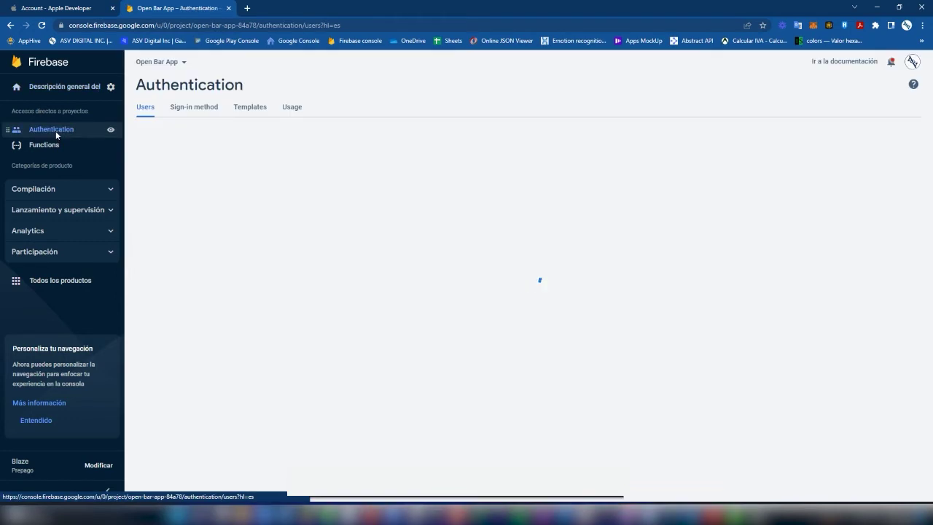
click(193, 110)
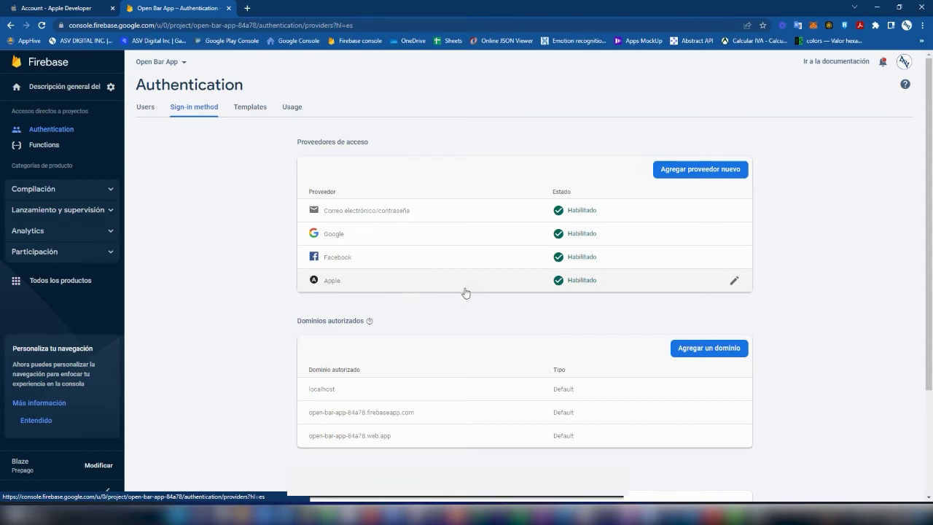
Step: Examine the Apple provider's settings, including the services ID and authorization callback URL, and return to the provider list
click(652, 290)
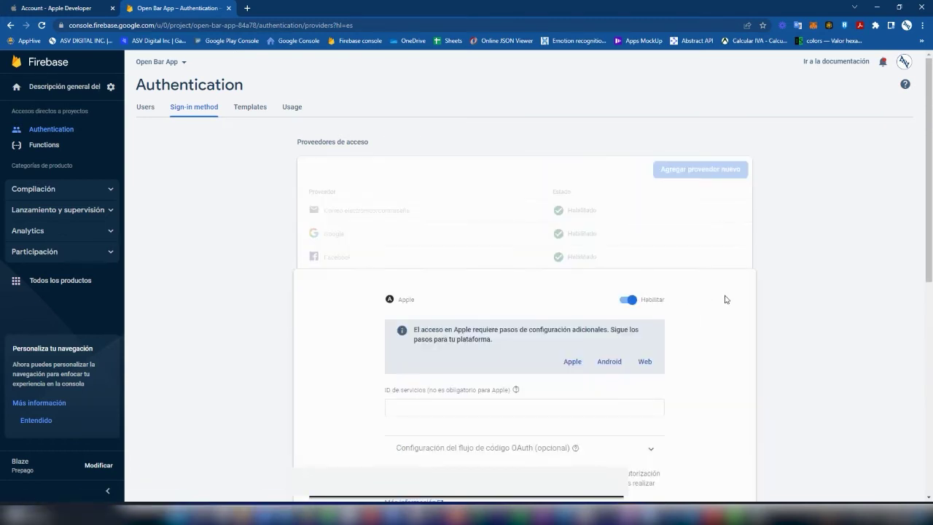
scroll(709, 357, down, 3)
scroll(708, 357, up, 2)
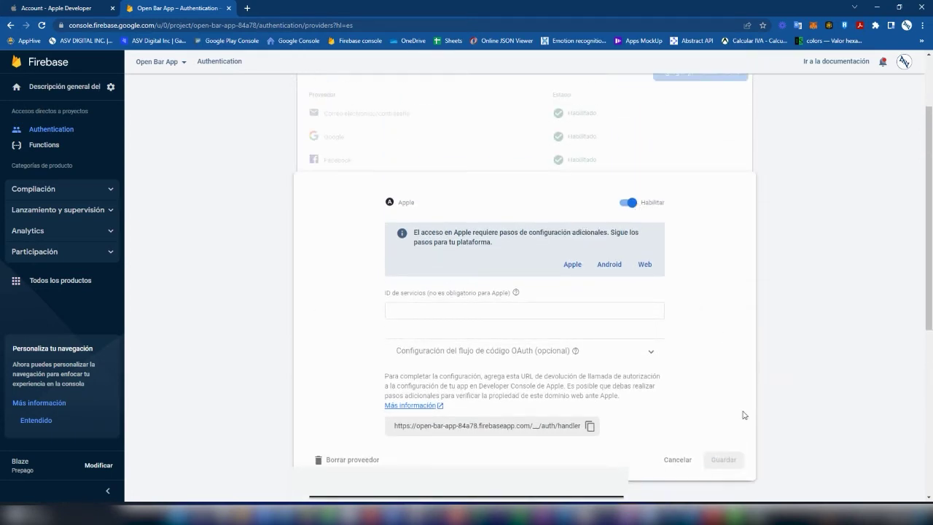
click(856, 226)
scroll(376, 273, up, 3)
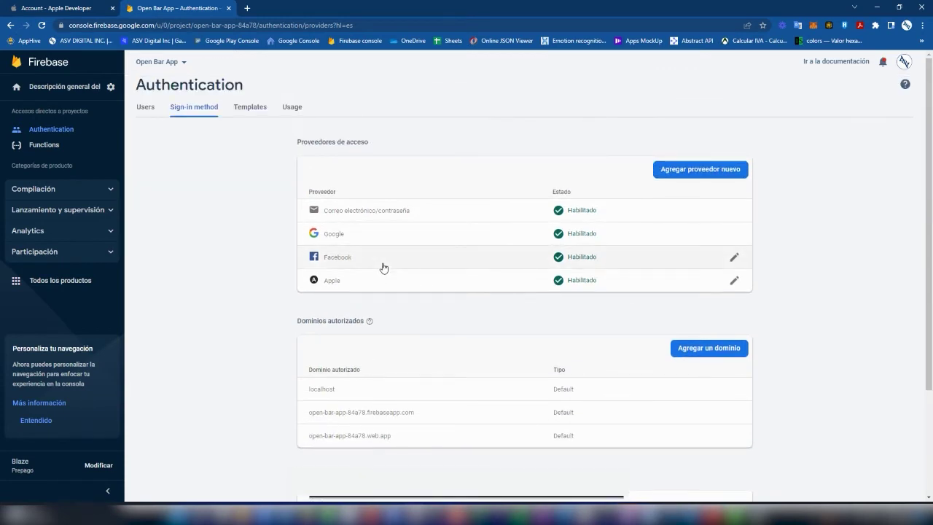
Step: Switch to the Apple Developer account and open the configuration of the comapphelpusuario identifier
click(73, 10)
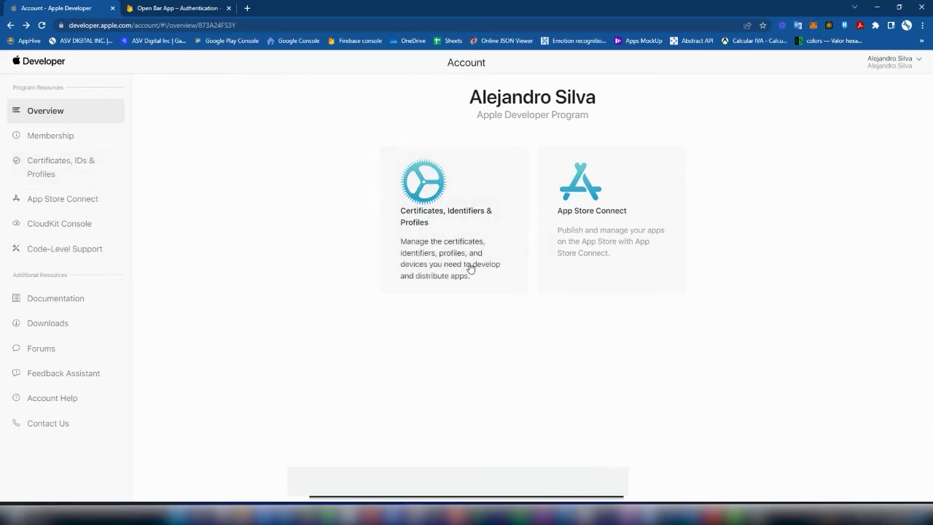
click(78, 175)
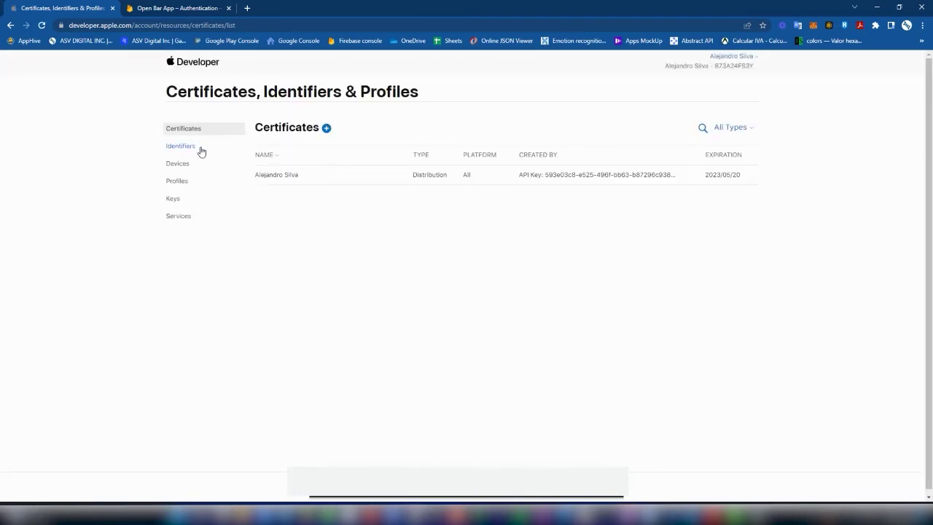
click(190, 148)
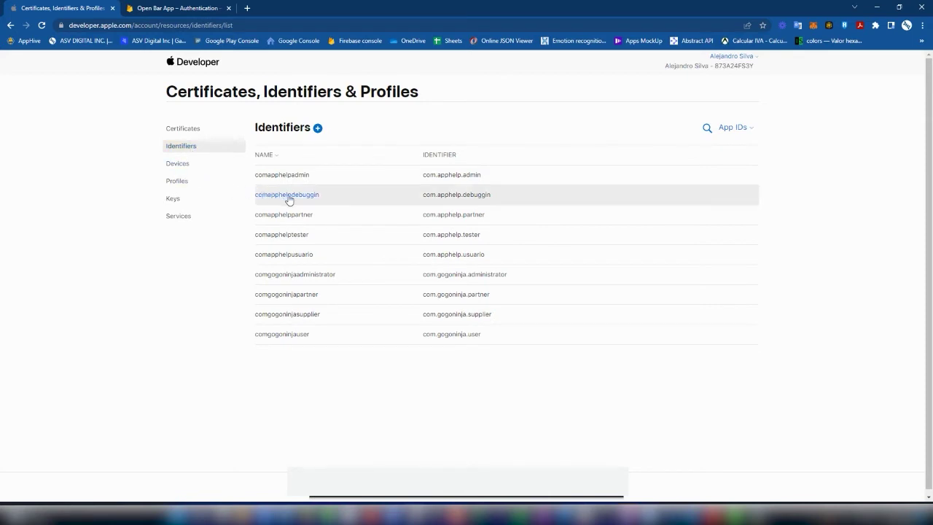
click(297, 261)
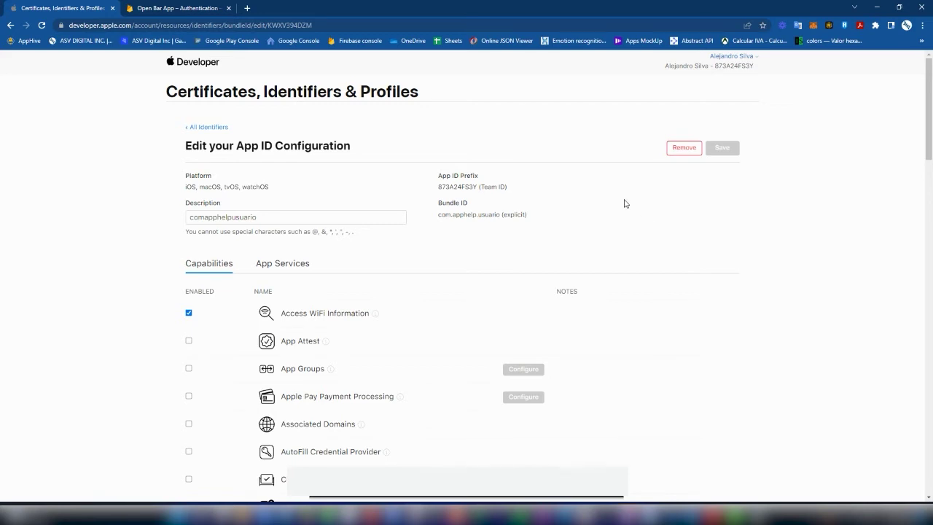
Step: Disable the Sign In with Apple capability of the comapphelpusuario App ID and save the modified capabilities
scroll(624, 203, down, 2)
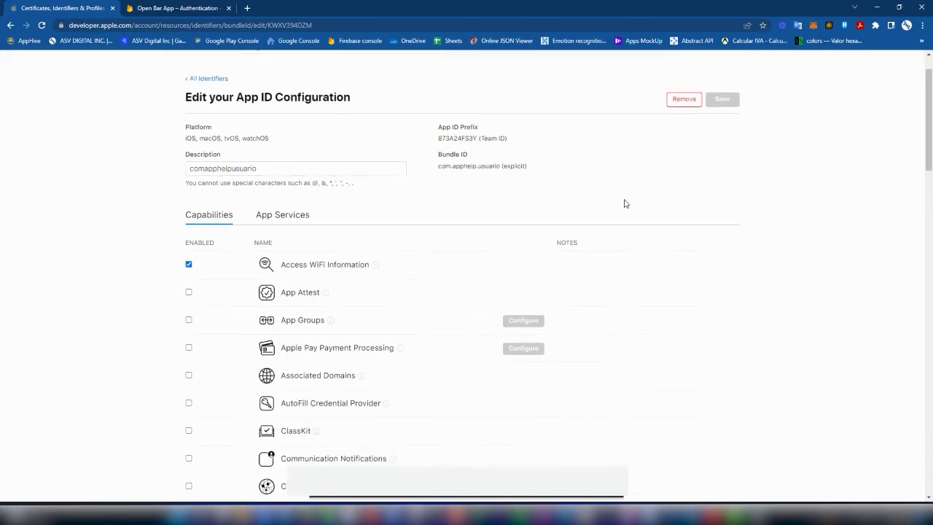
scroll(624, 204, down, 8)
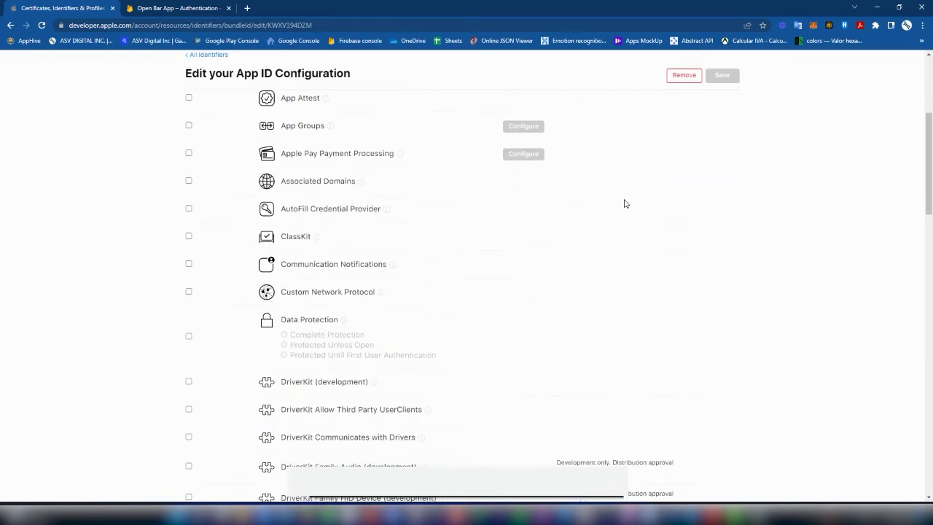
scroll(624, 203, down, 11)
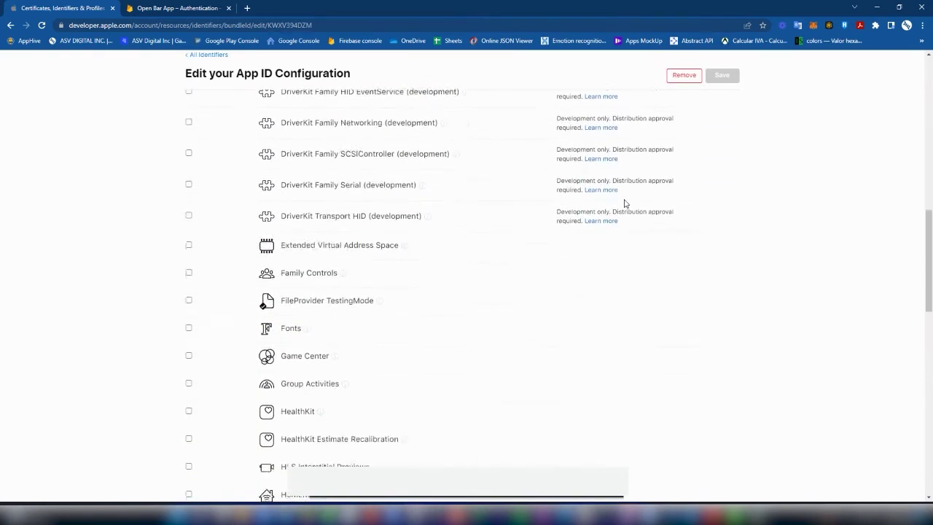
scroll(623, 203, down, 9)
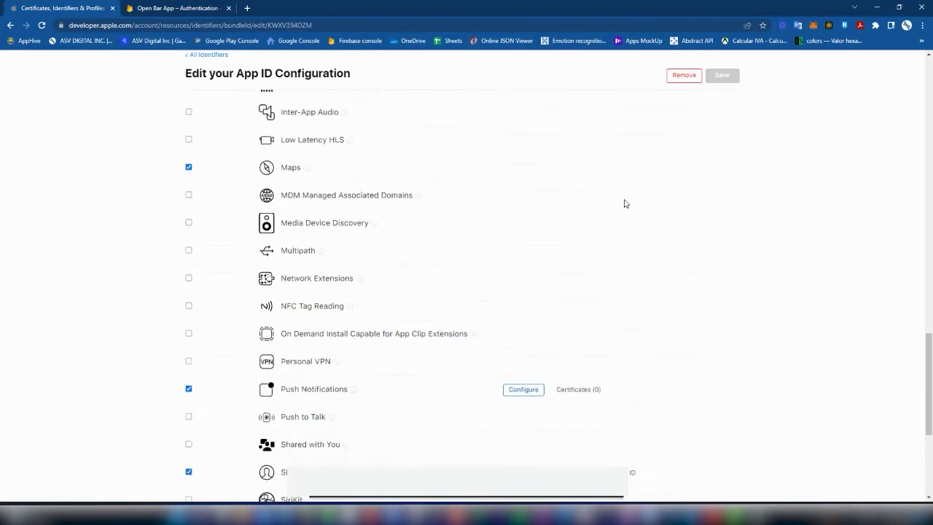
scroll(624, 203, down, 1)
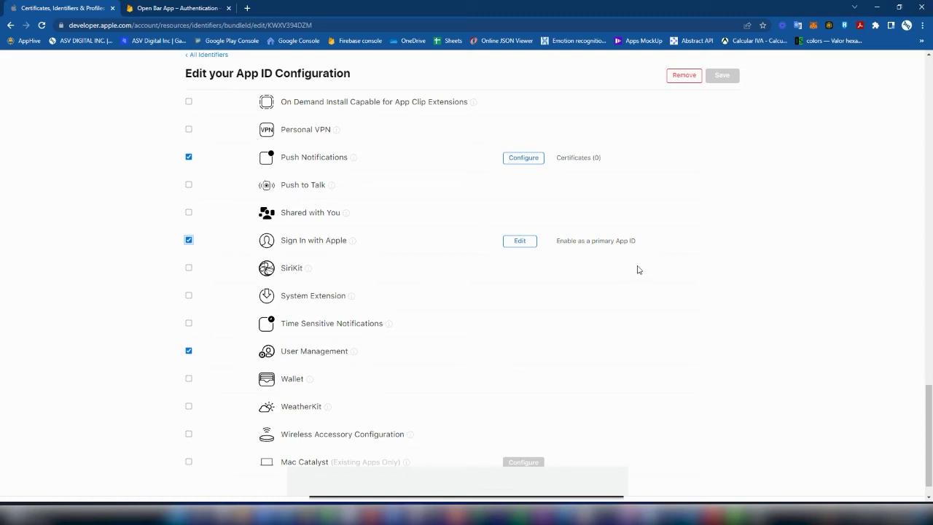
click(188, 242)
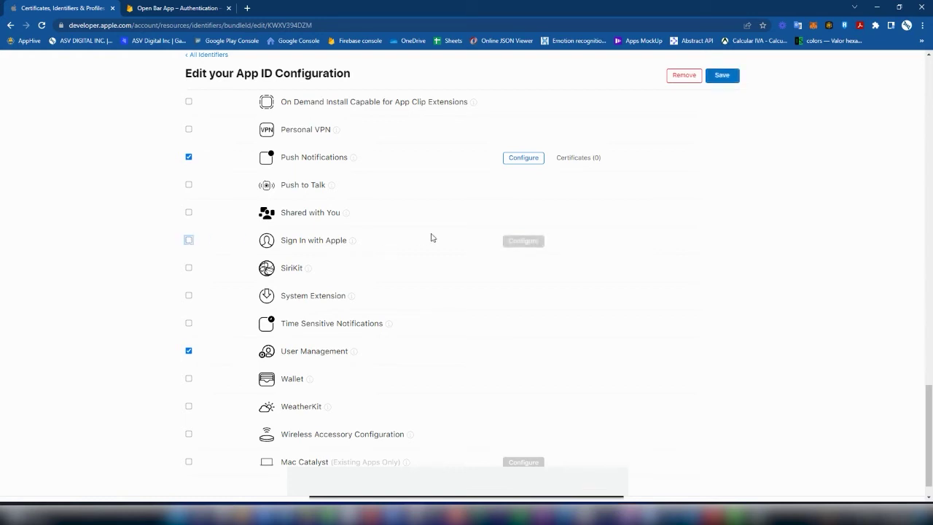
click(726, 77)
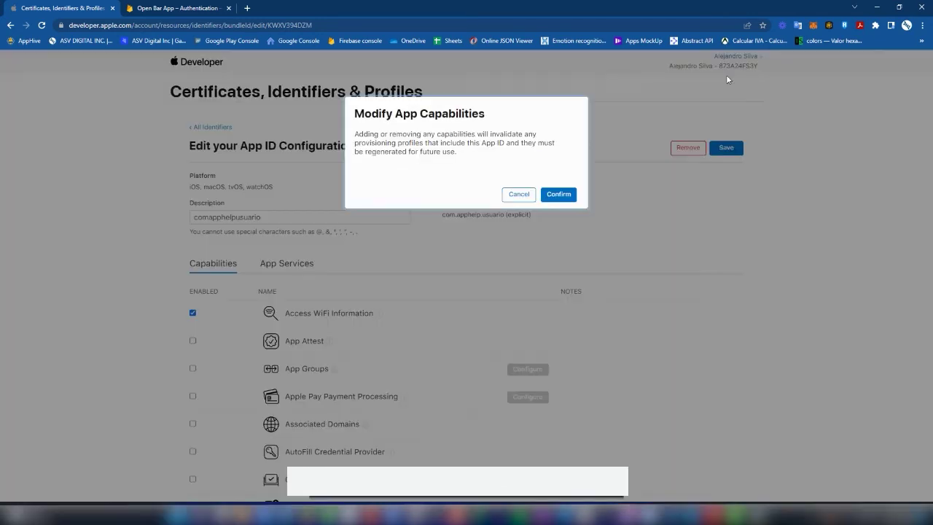
click(559, 195)
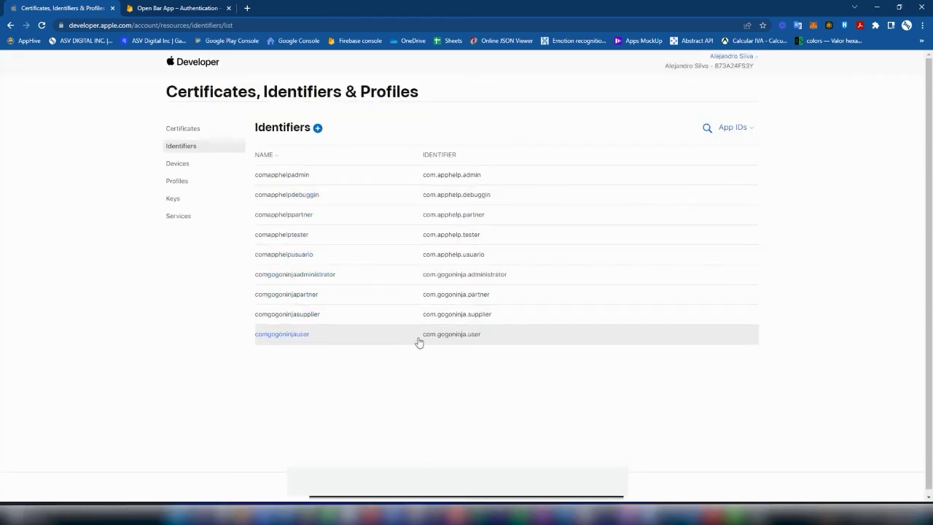
Step: Reopen the comapphelpusuario App ID, enable its Sign In with Apple capability, and save the modified capabilities
click(321, 257)
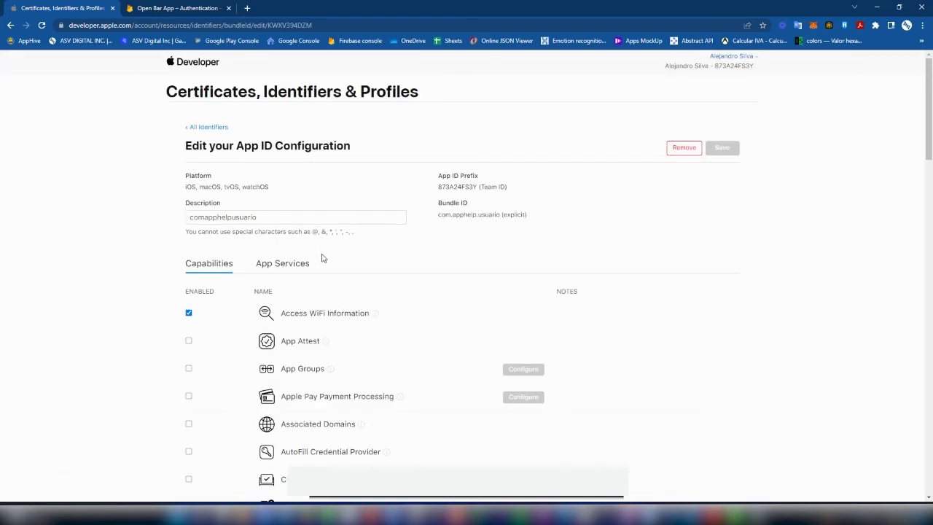
scroll(323, 257, down, 8)
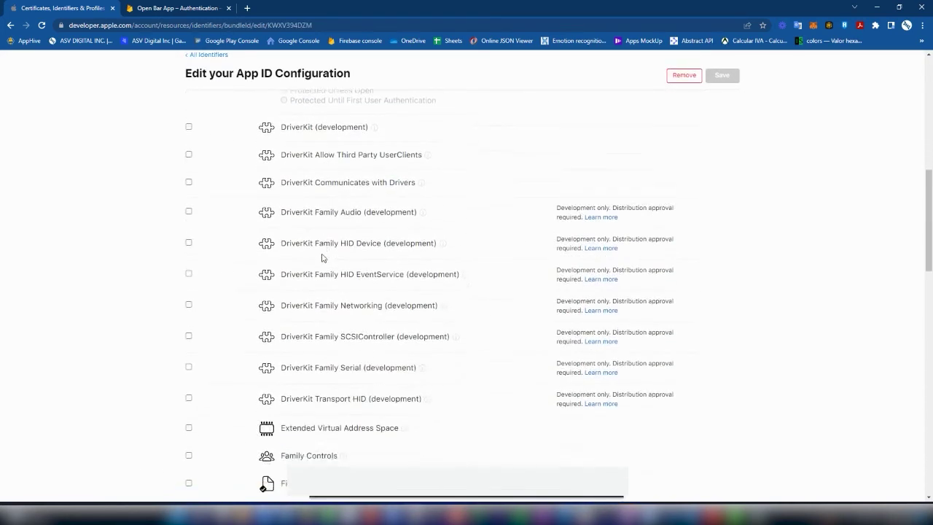
scroll(323, 257, down, 7)
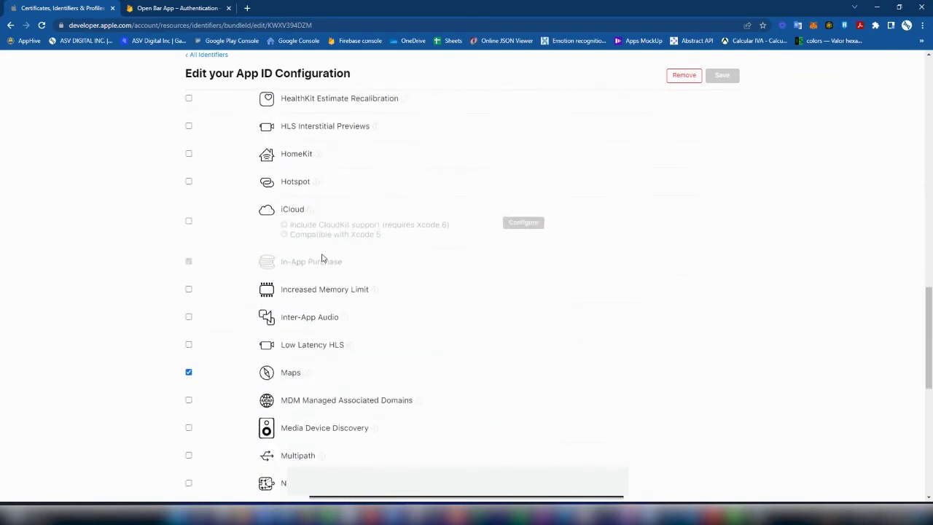
scroll(323, 257, down, 7)
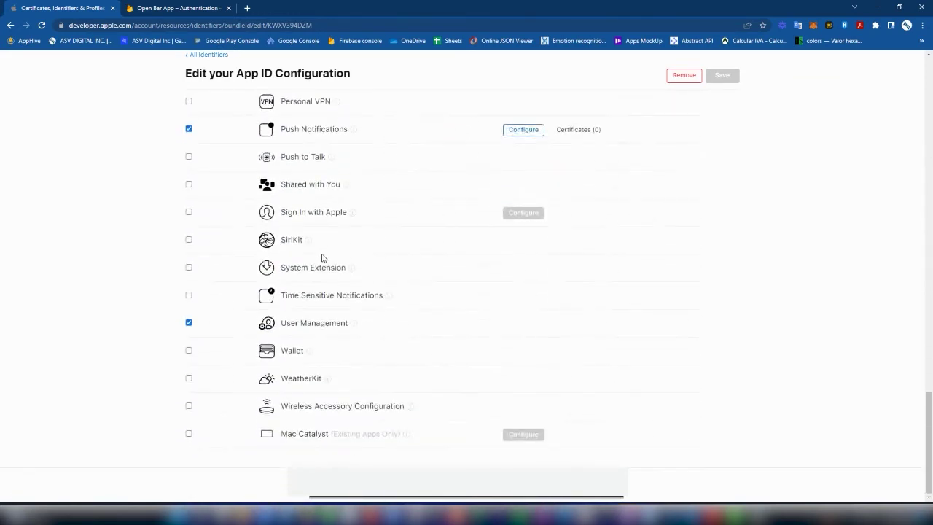
click(188, 212)
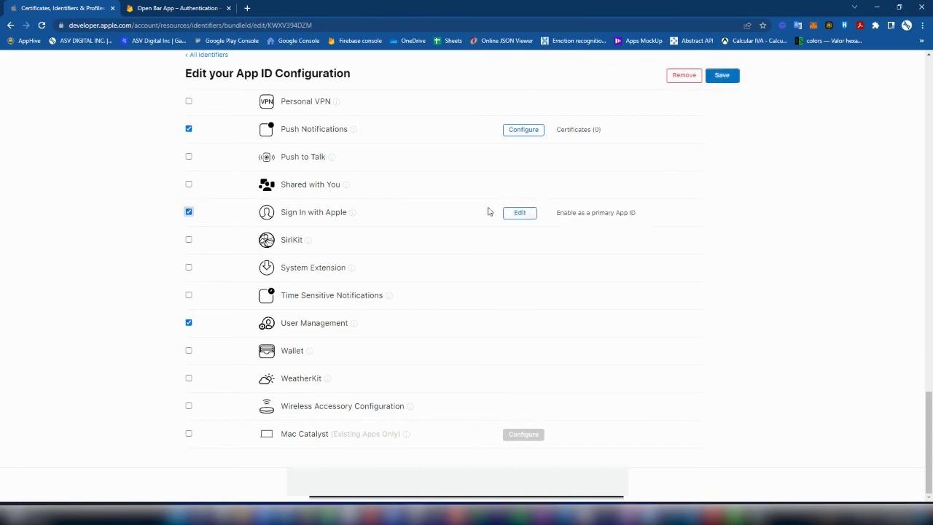
click(725, 77)
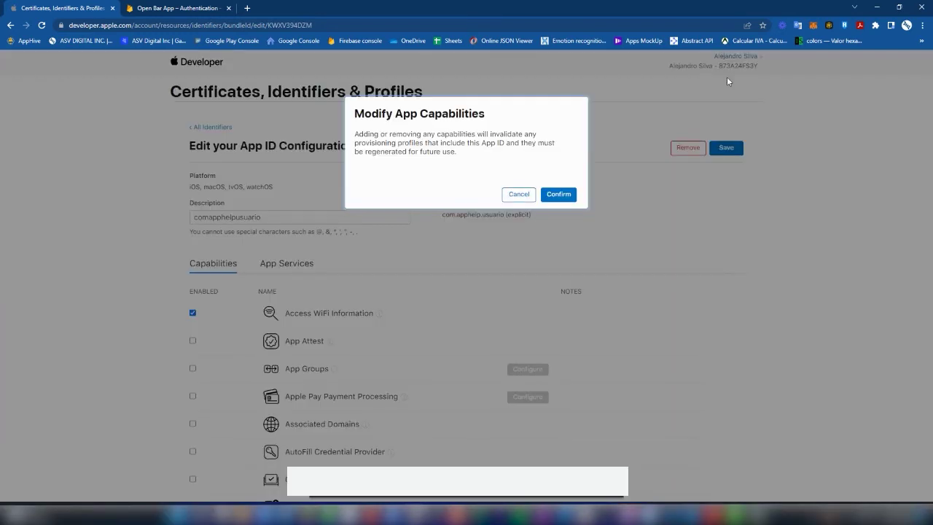
click(564, 194)
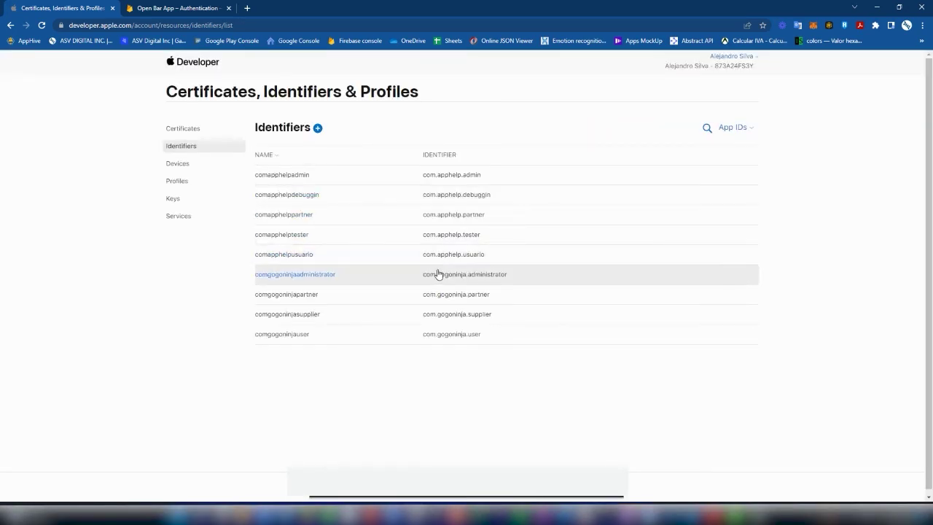
Step: Leave Certificates, Identifiers & Profiles and return to the Apple Developer account page
click(179, 131)
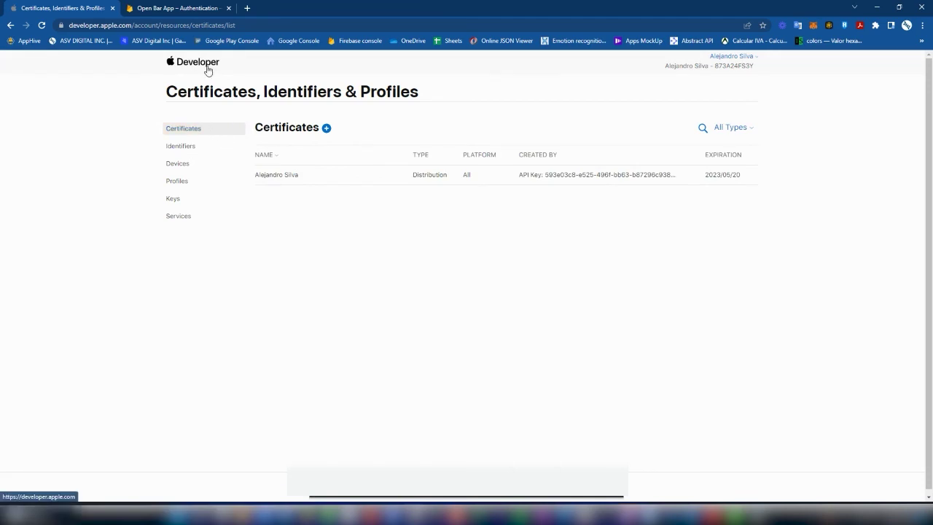
click(192, 62)
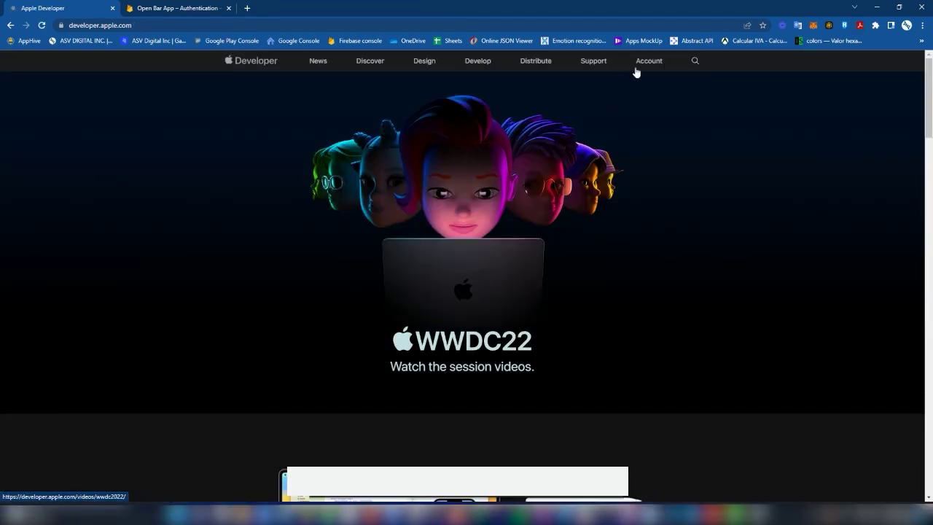
click(640, 61)
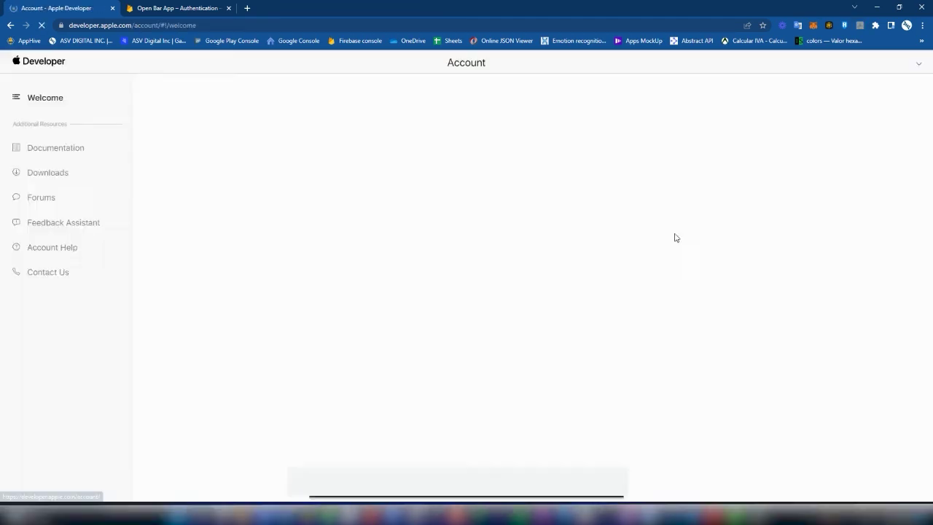